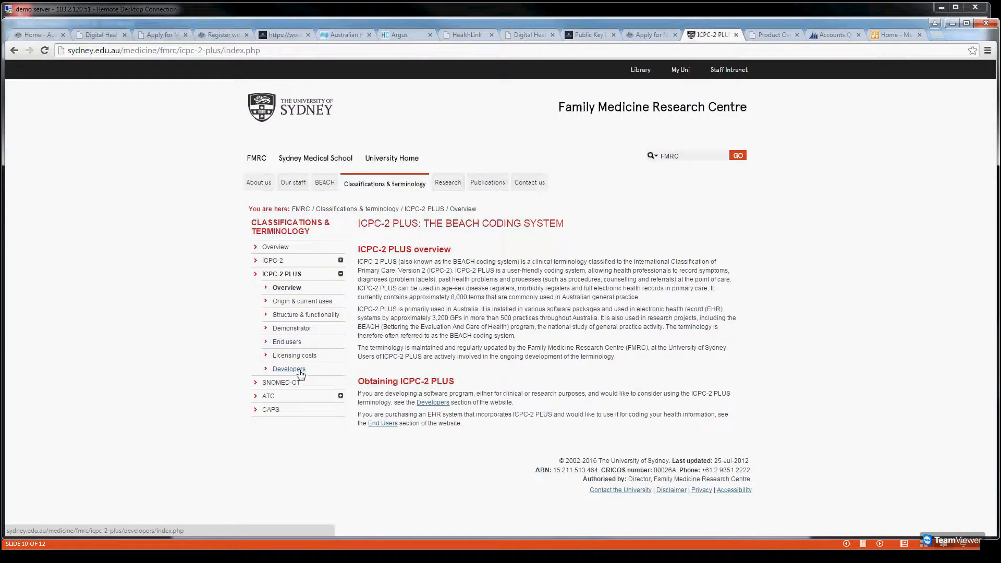
Review the End users and Licensing costs pages for ICPC-2 PLUS, including the first year licence fees
left_click(290, 344)
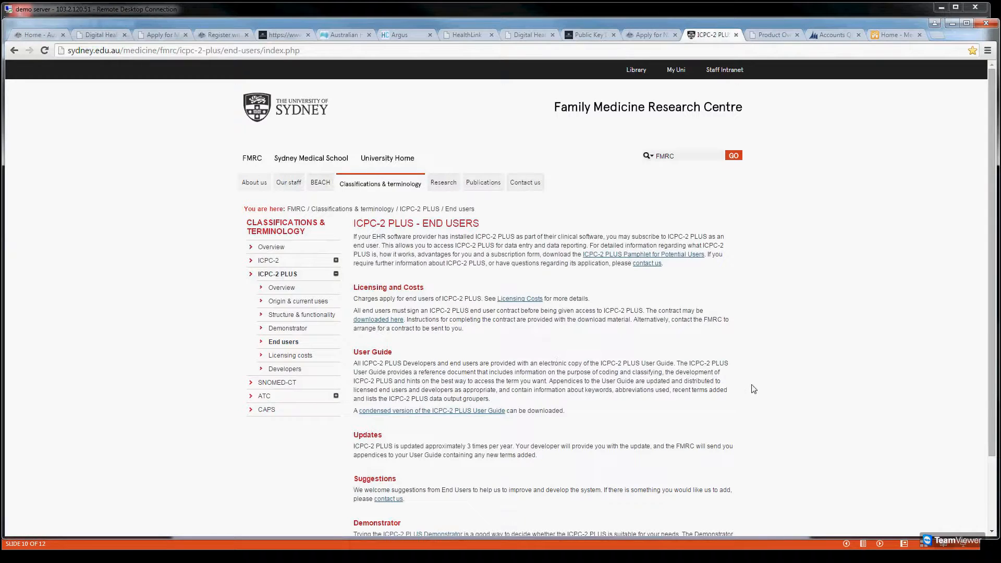
scroll(753, 389, "down", 3)
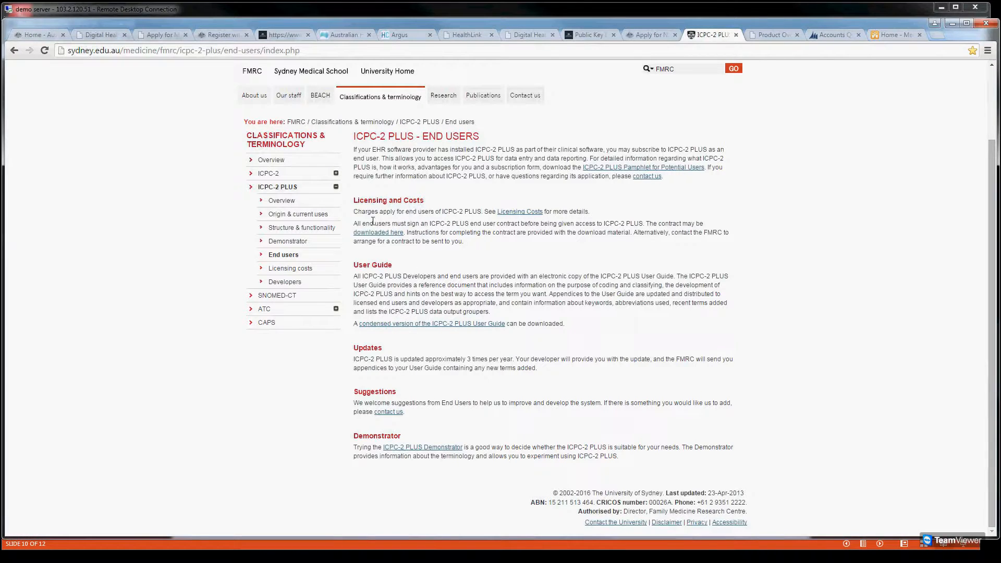
left_click(296, 269)
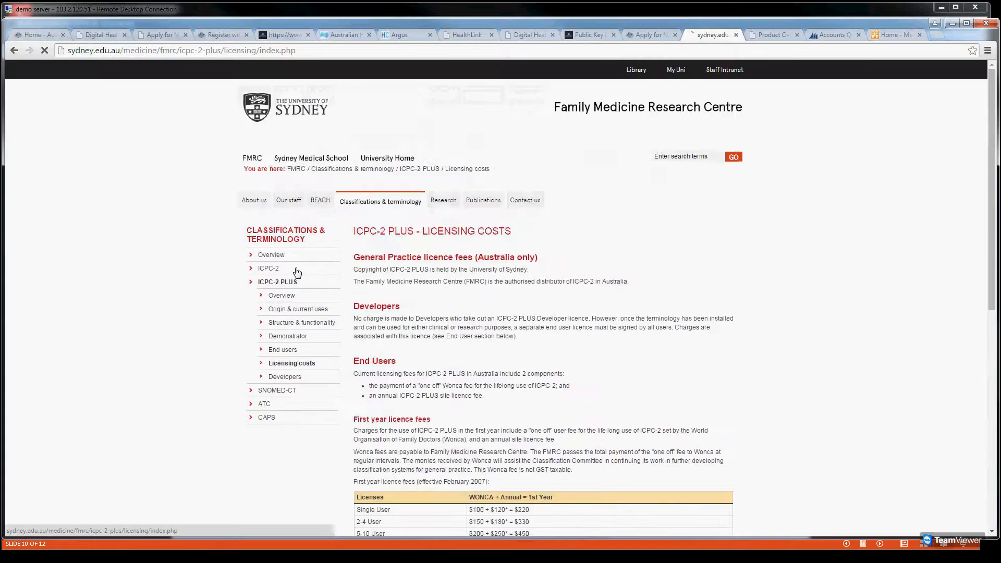
scroll(787, 342, "down", 3)
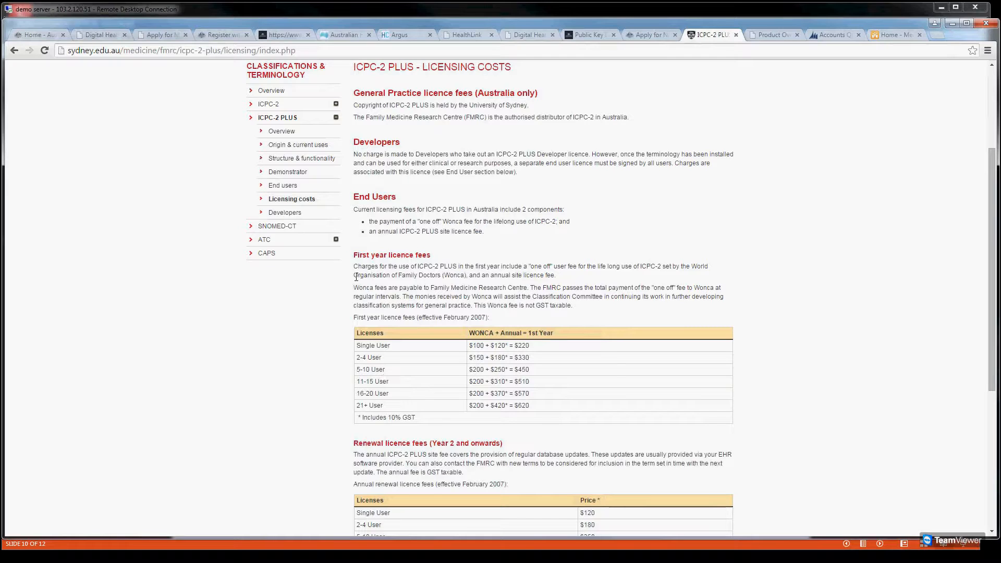
Switch to Medtech Evolution and open a new clinical classification for the current patient
left_click(153, 15)
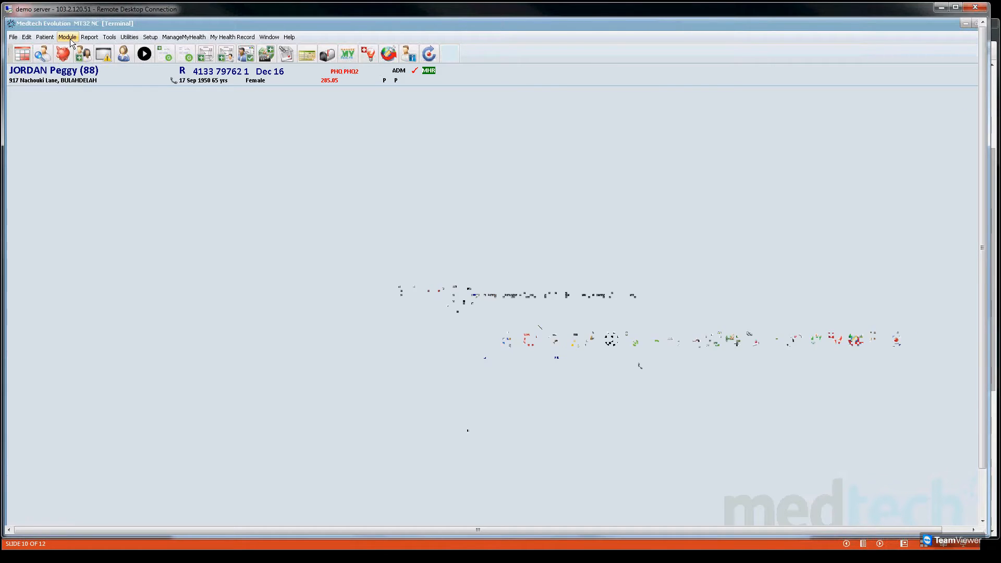
left_click(70, 39)
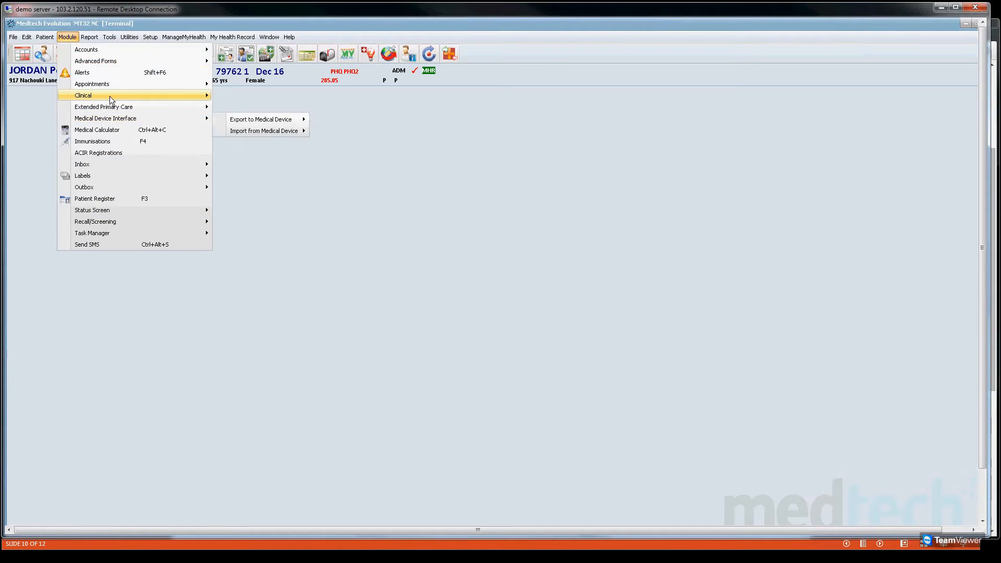
mouse_move(109, 96)
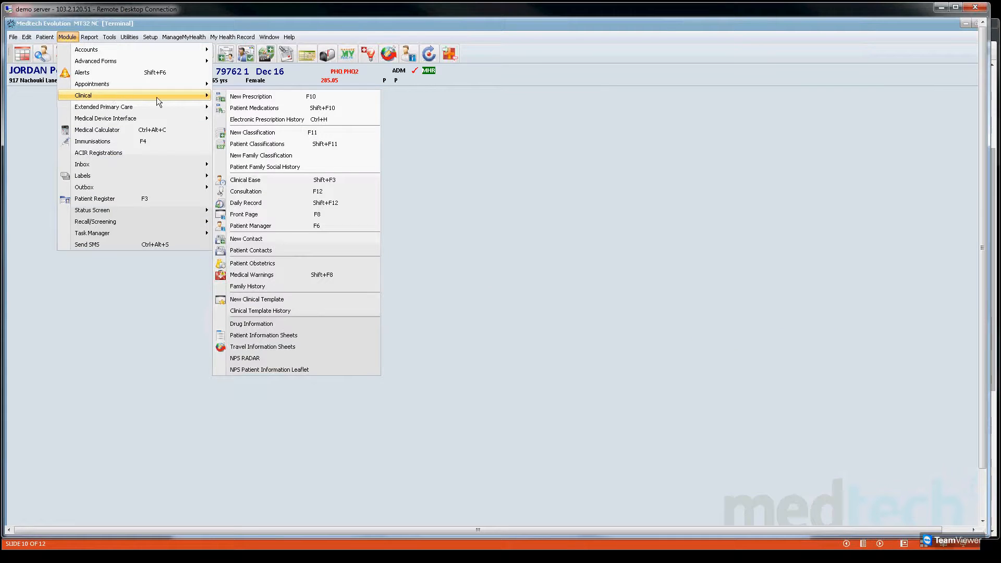
left_click(247, 134)
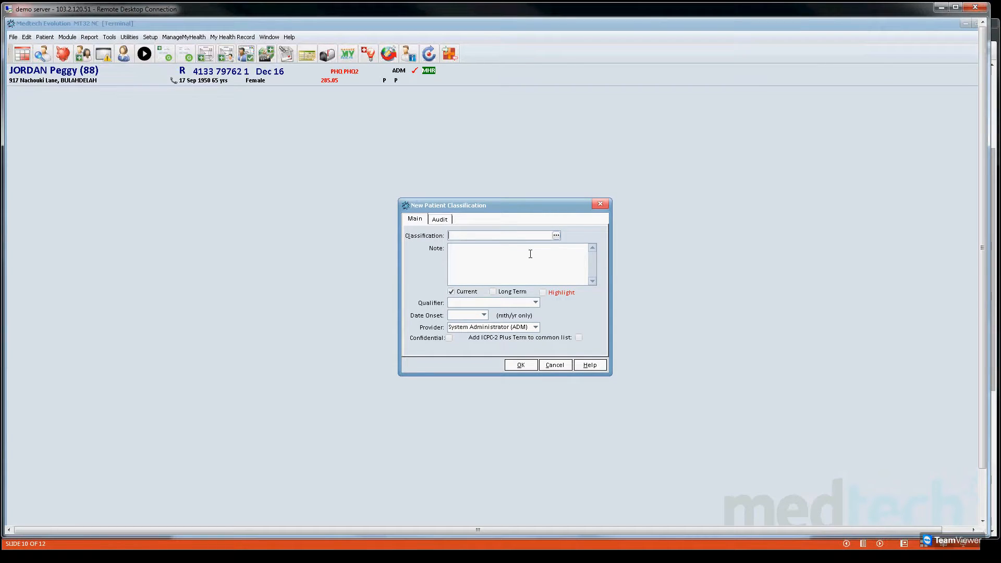
Search the ICPC-2 PLUS terms for "vomit" and assign Vomiting (D10004) as the classification
type("vomit")
key("Return")
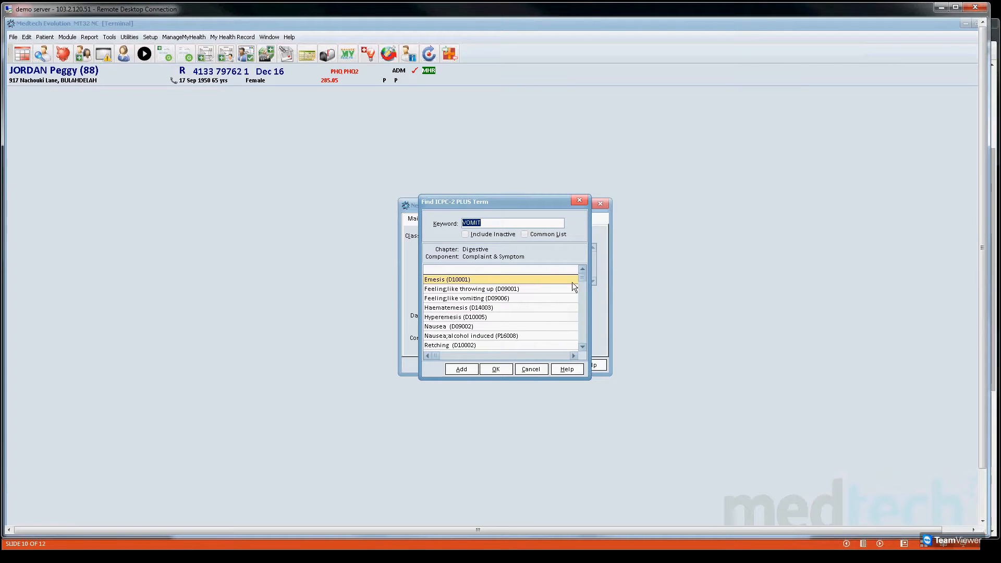
left_click_drag(581, 279, 580, 342)
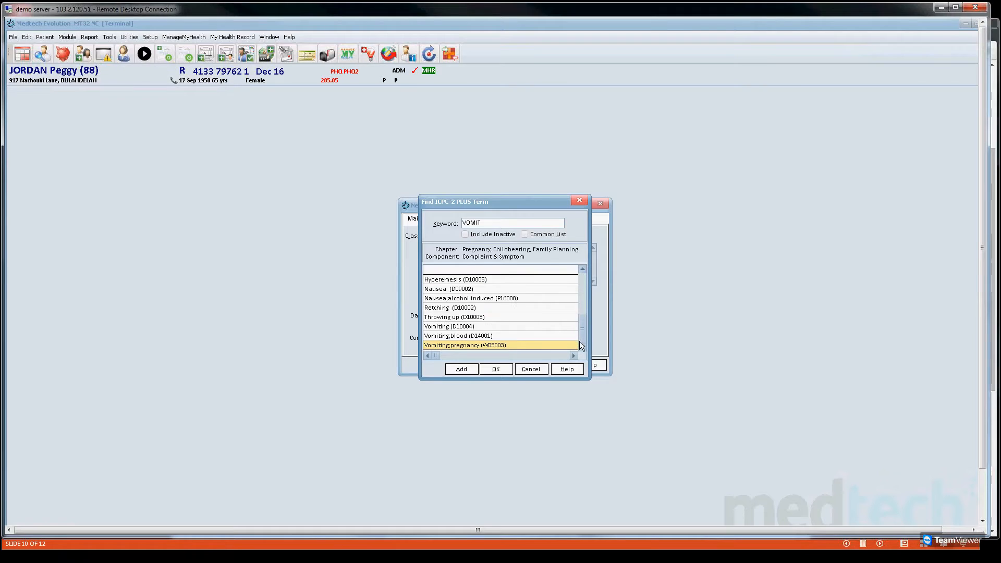
left_click(455, 329)
left_click(496, 370)
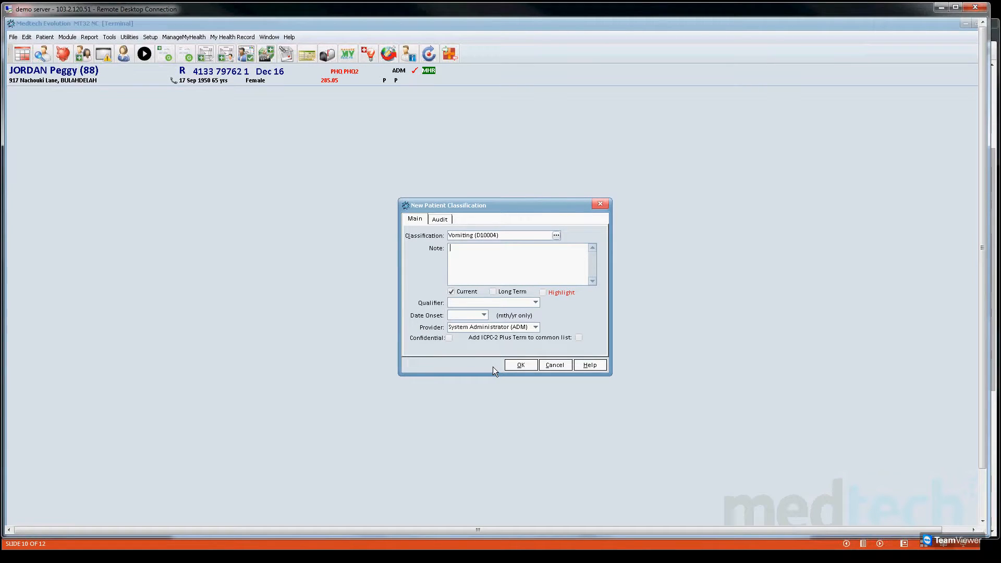
Add the note "test", save the classification under a new visit, and close the consultation window
type("test")
left_click(512, 367)
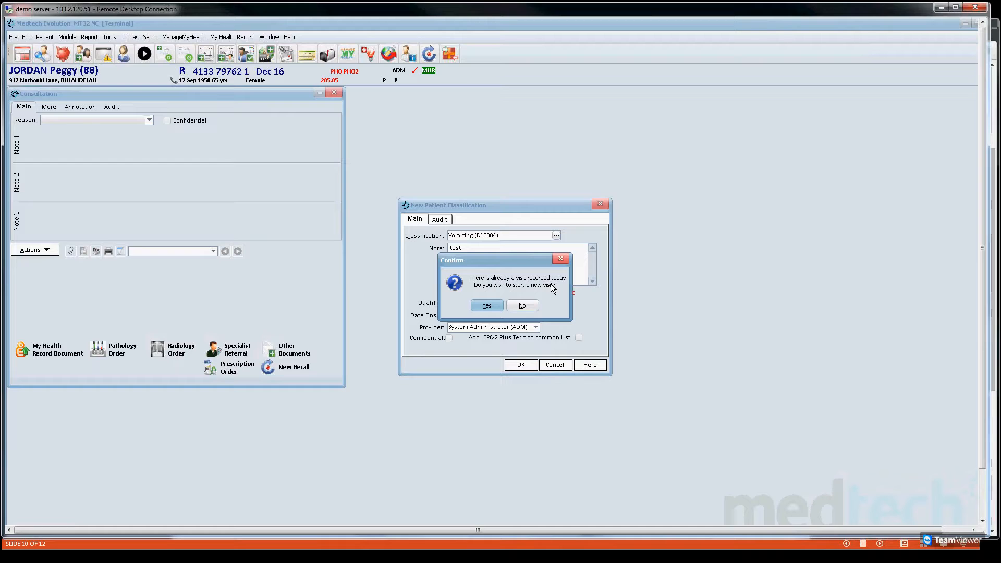
left_click(528, 309)
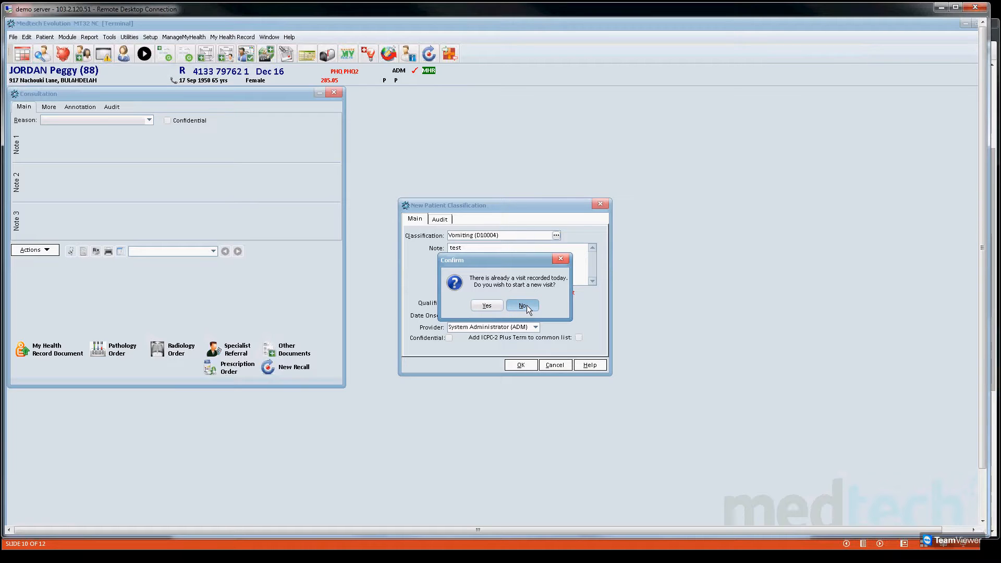
left_click(486, 305)
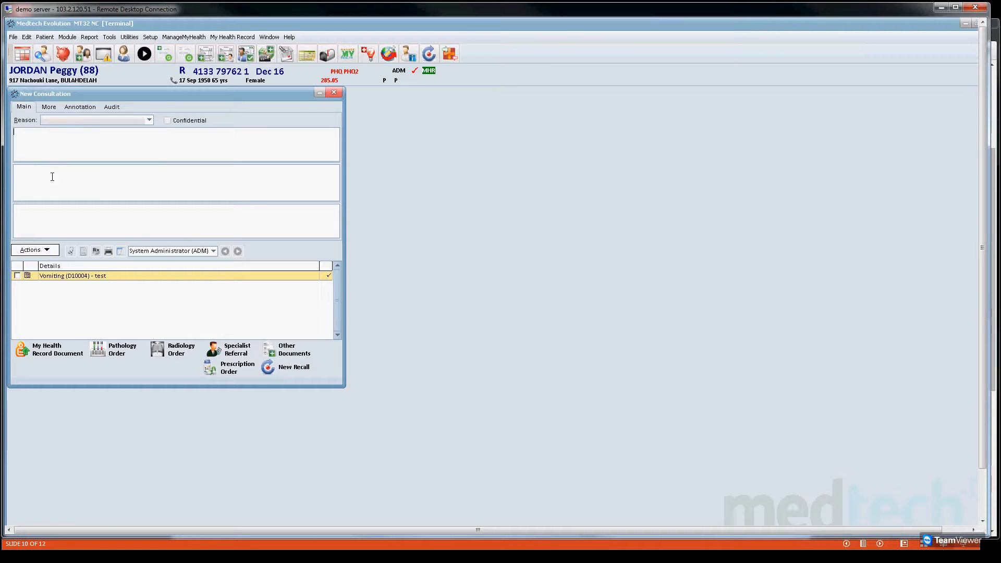
left_click(78, 211)
left_click(334, 92)
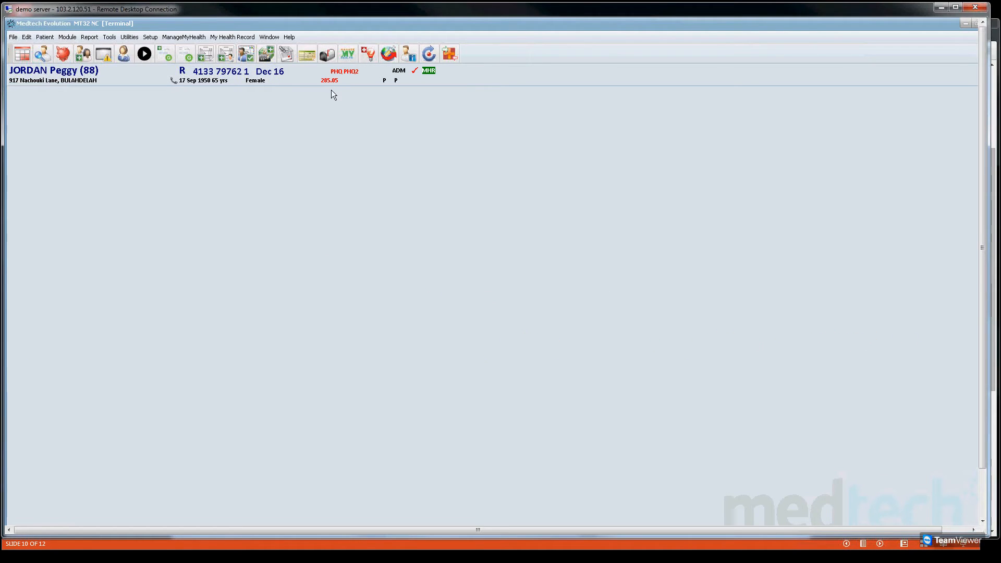
Start a new custom ICPC code in the clinical setup and give it the keyword VOMIT 5
left_click(151, 36)
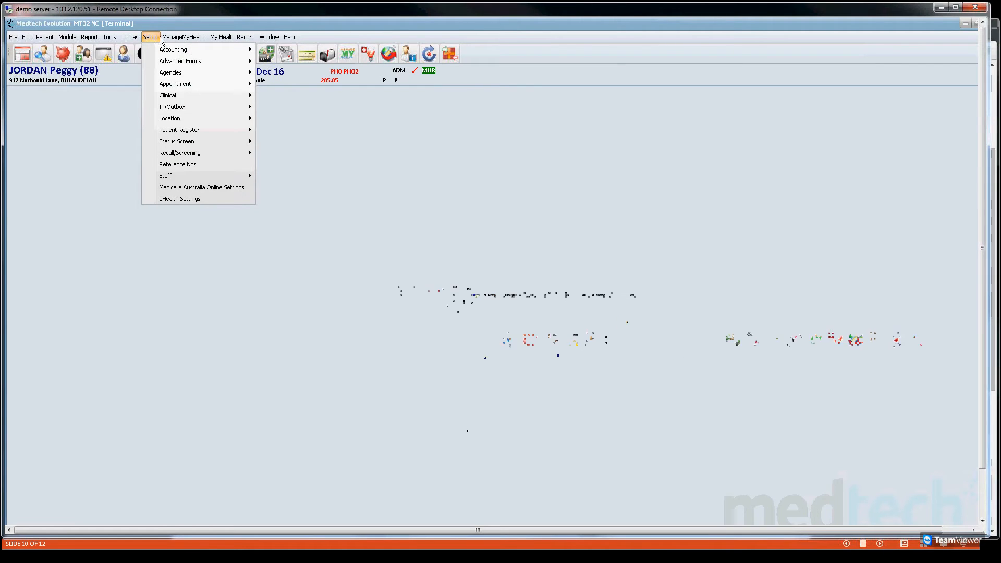
left_click(151, 40)
mouse_move(170, 97)
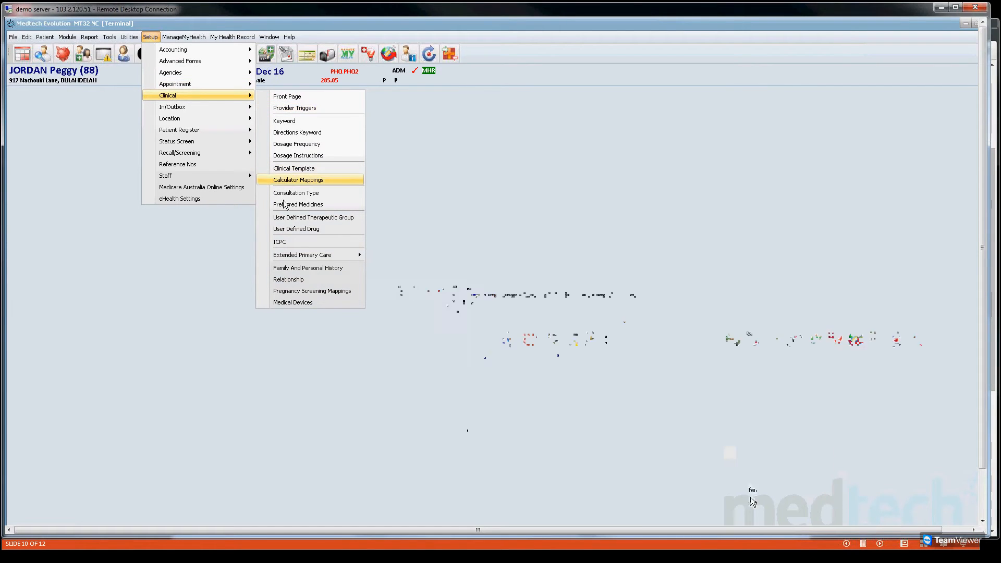
left_click(283, 242)
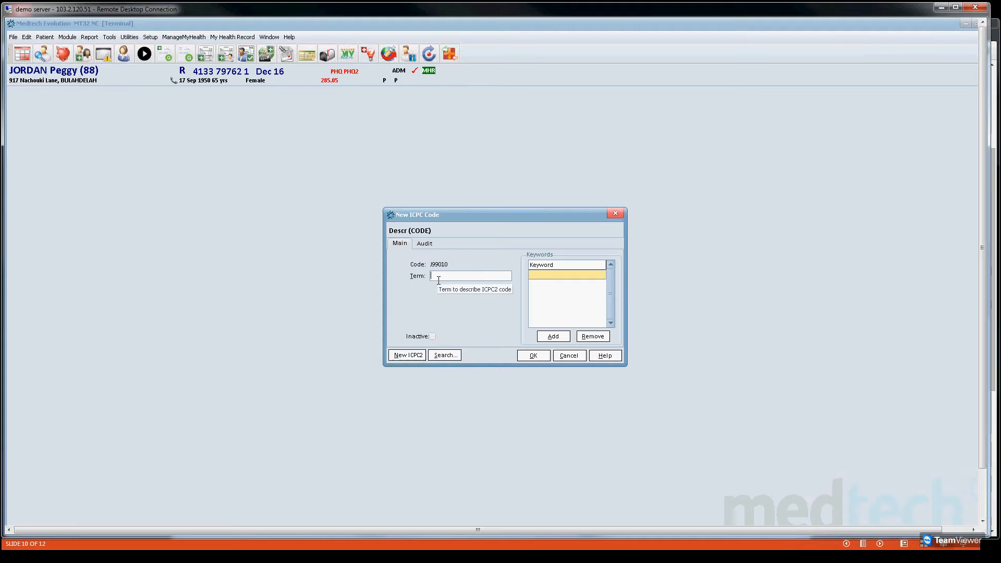
left_click(548, 274)
type("VO")
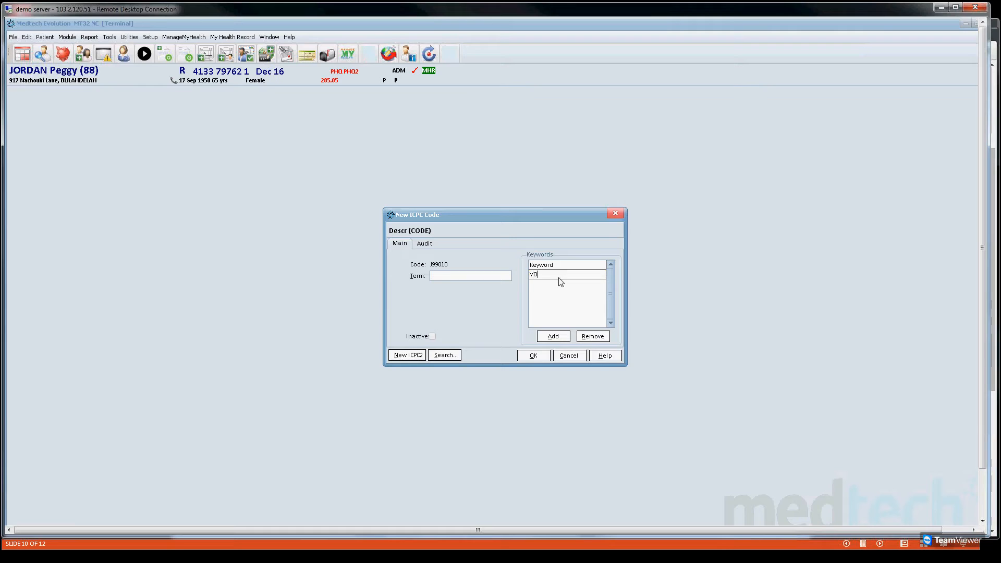
type("MIT 5")
Set the new ICPC code's term to "vomit 5" and save the code
left_click(490, 275)
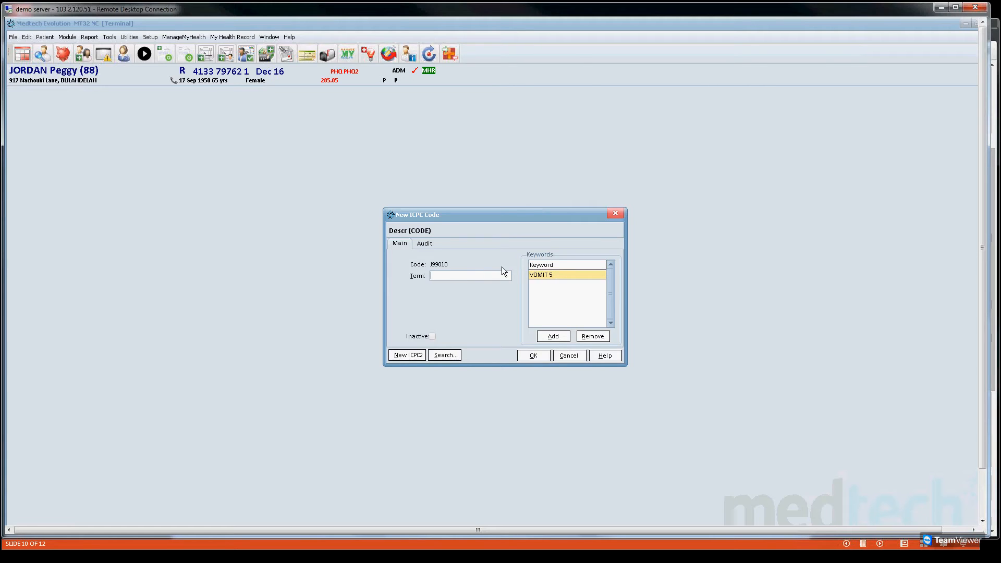
type("vomit 5")
left_click(552, 335)
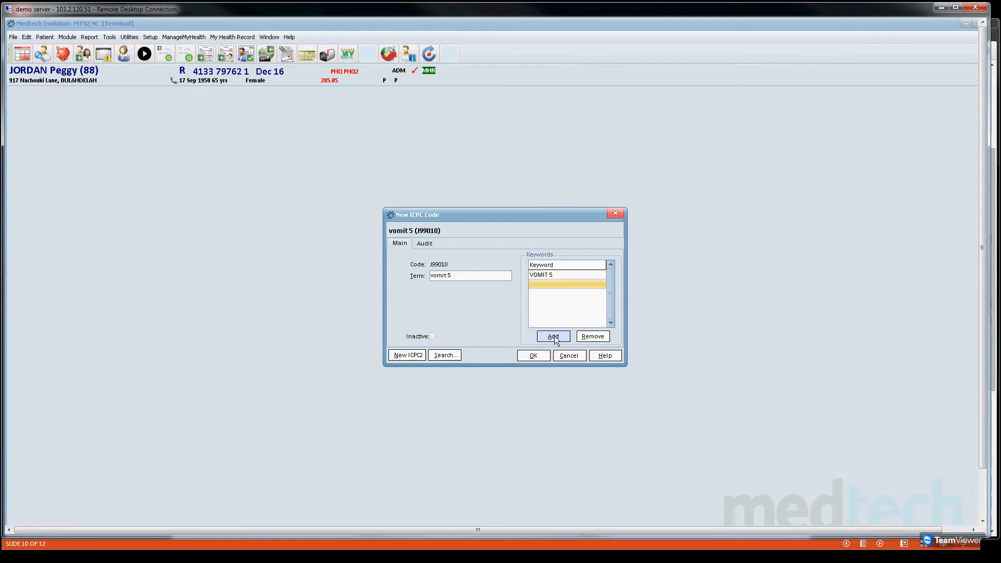
left_click(537, 355)
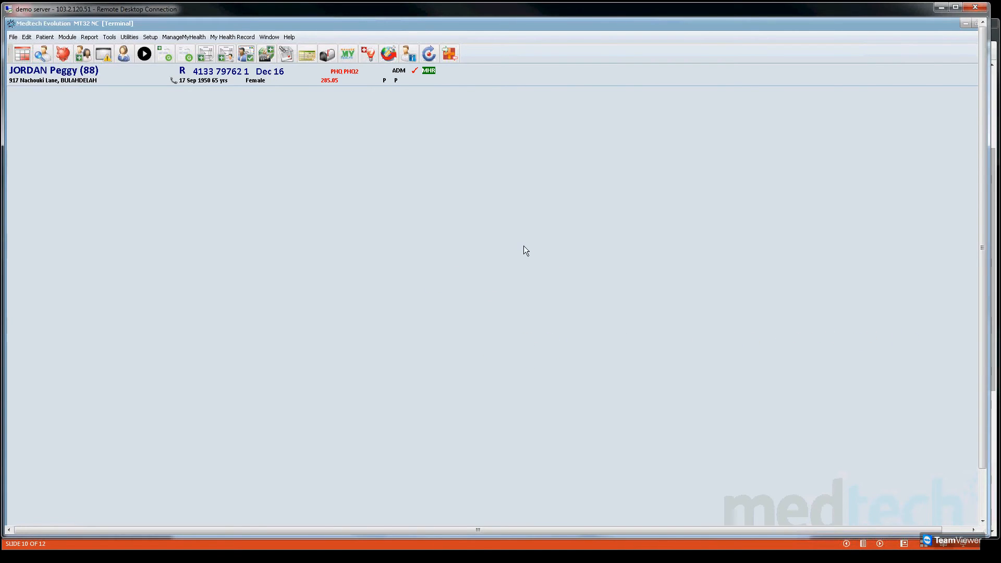
Open another new patient classification, search for "vomit" and assign the custom term vomit 5 (J99010)
left_click(68, 37)
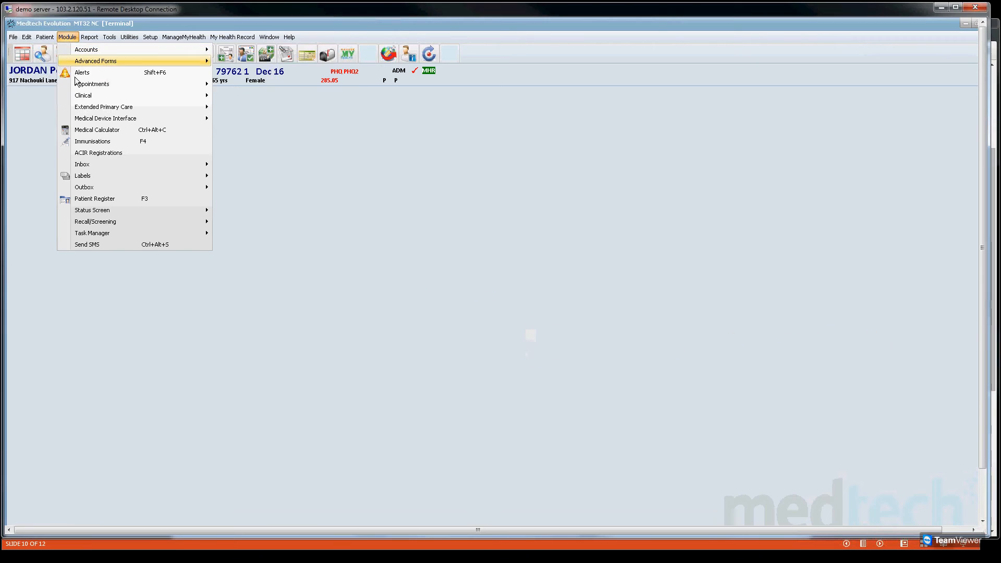
mouse_move(104, 95)
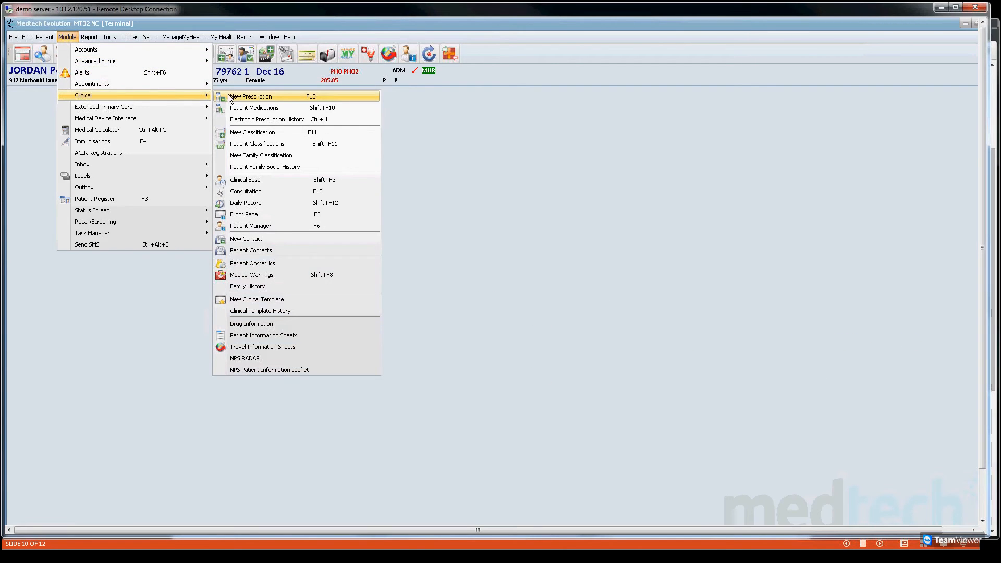
left_click(292, 133)
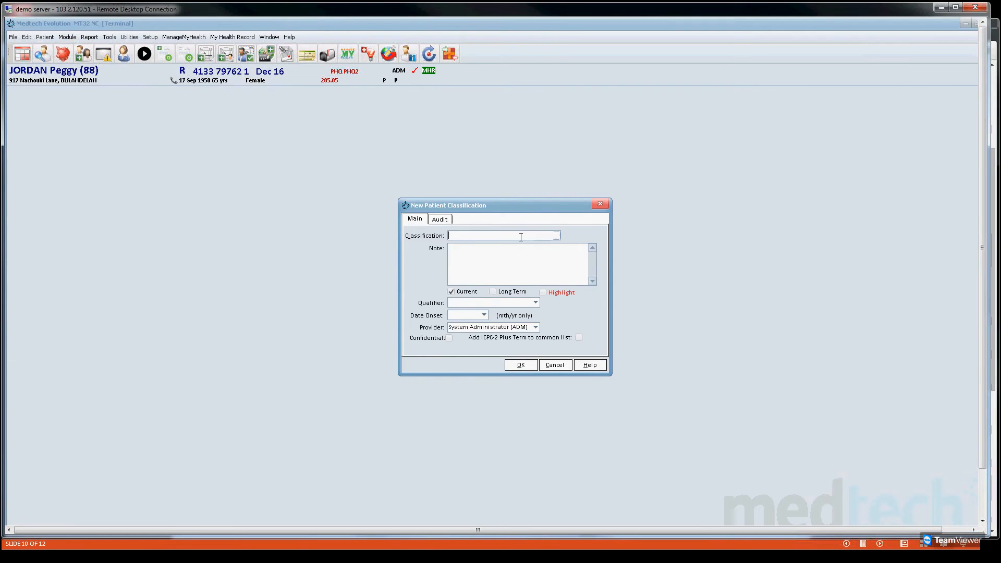
type("vomit")
key("Return")
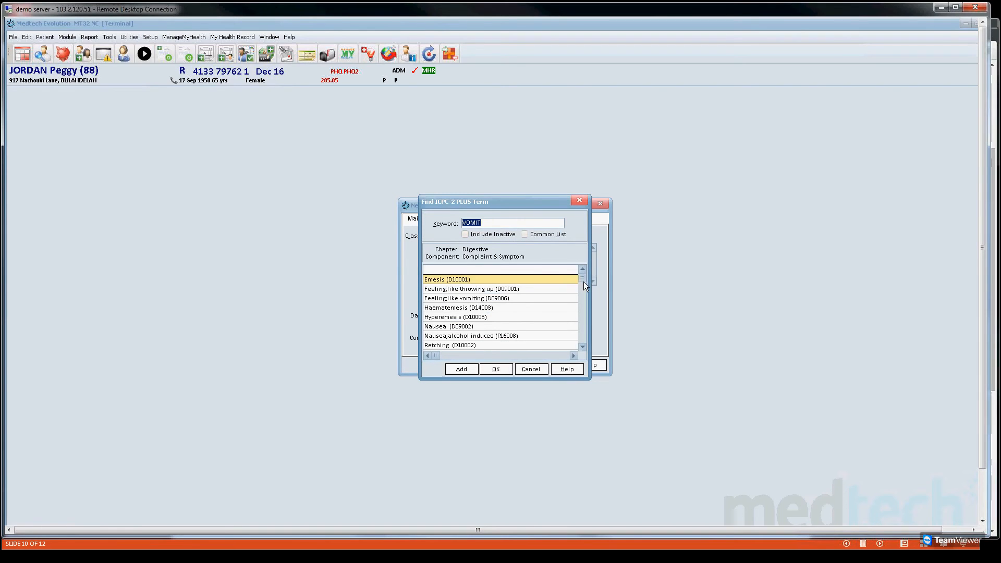
left_click_drag(584, 281, 580, 344)
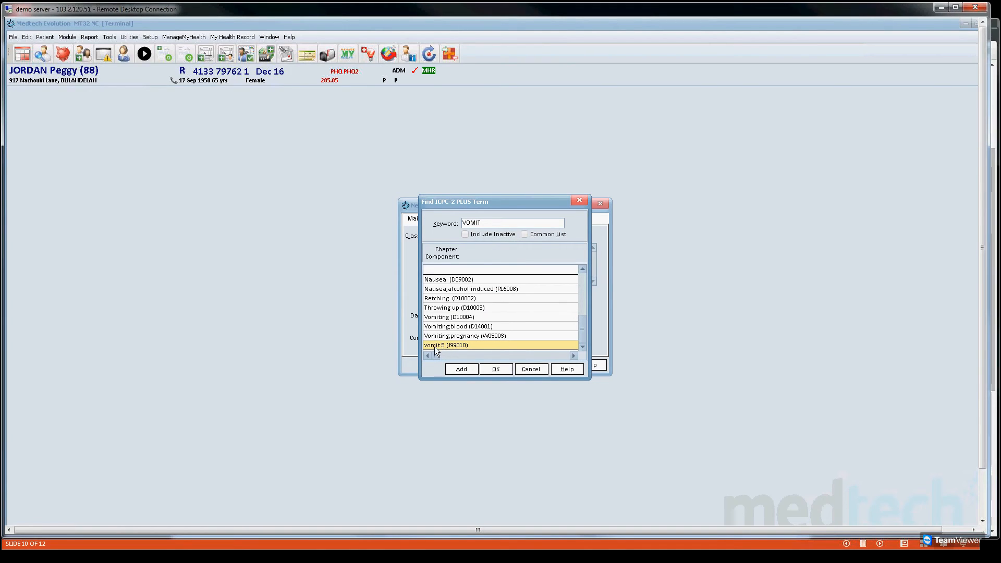
left_click(497, 370)
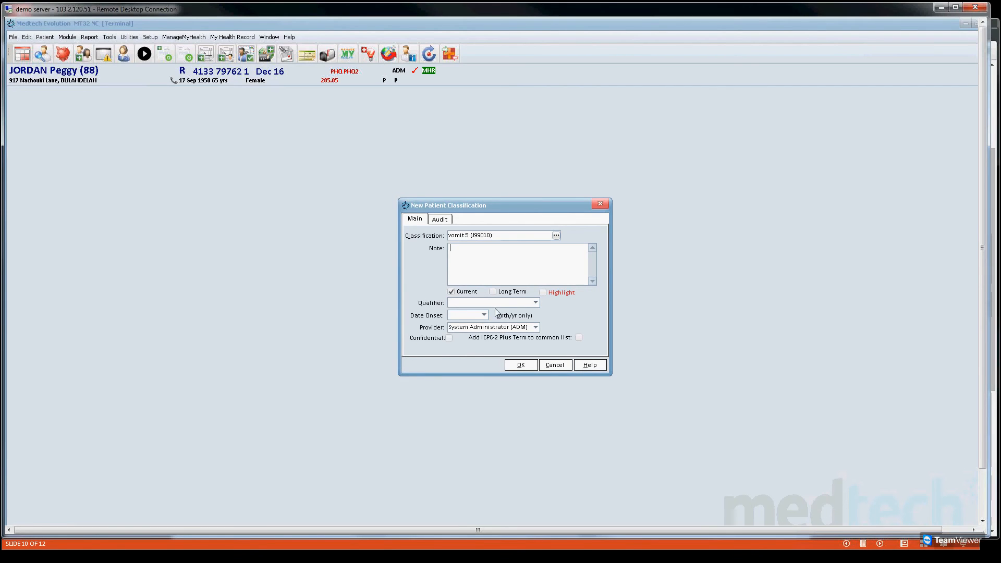